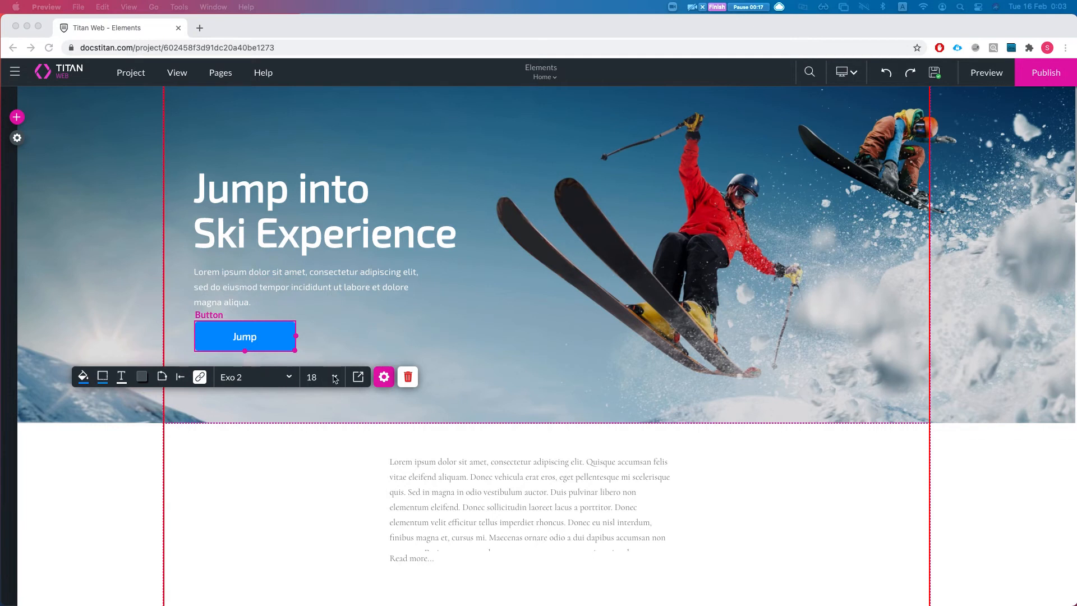
Open the animation settings of the Jump button in the hero section
click(383, 379)
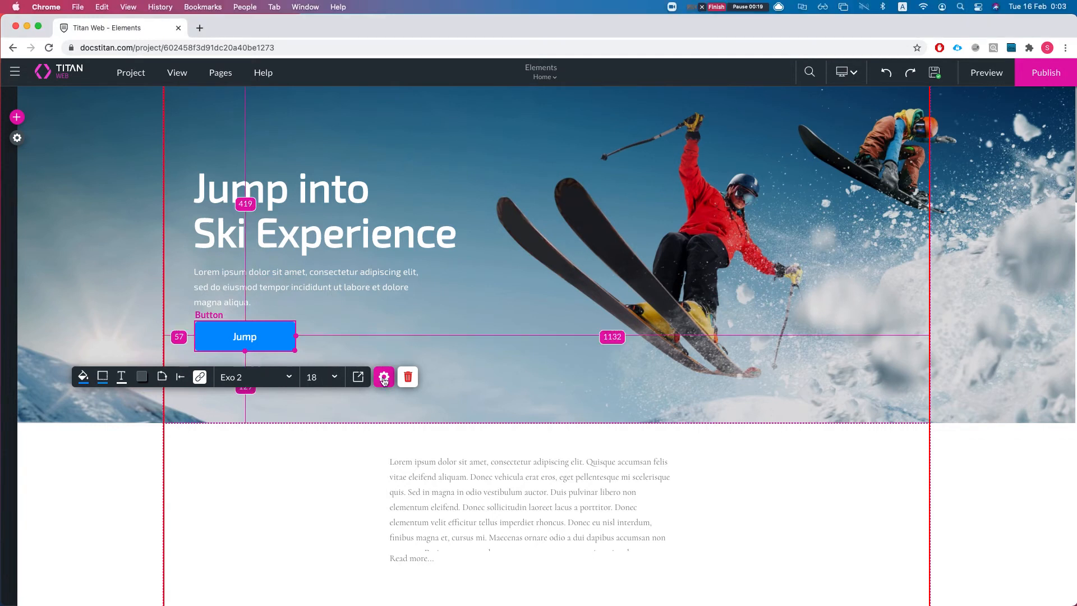
click(567, 519)
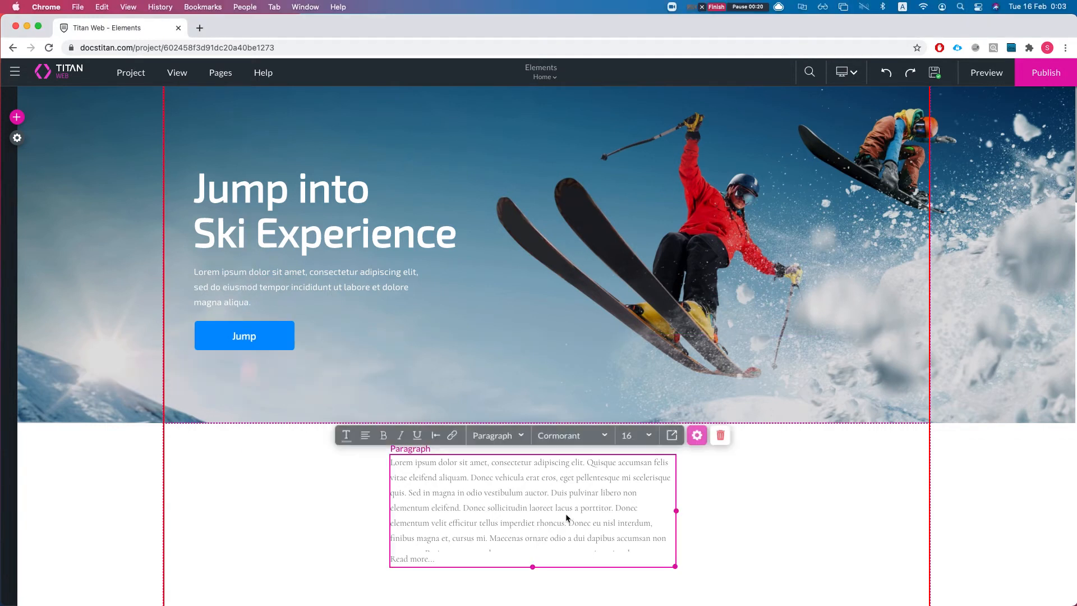
click(257, 338)
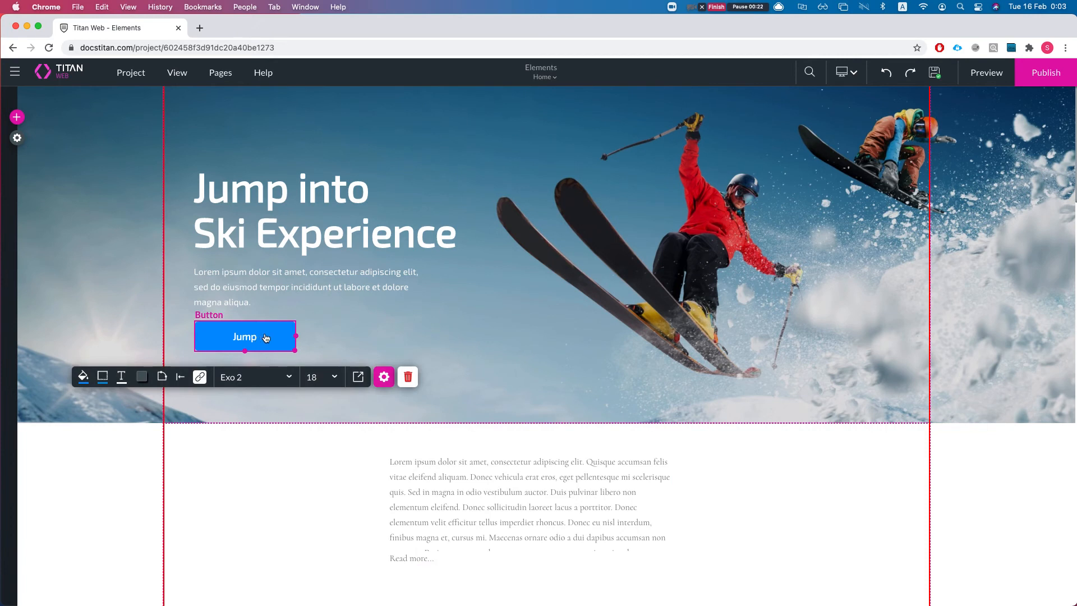
click(384, 378)
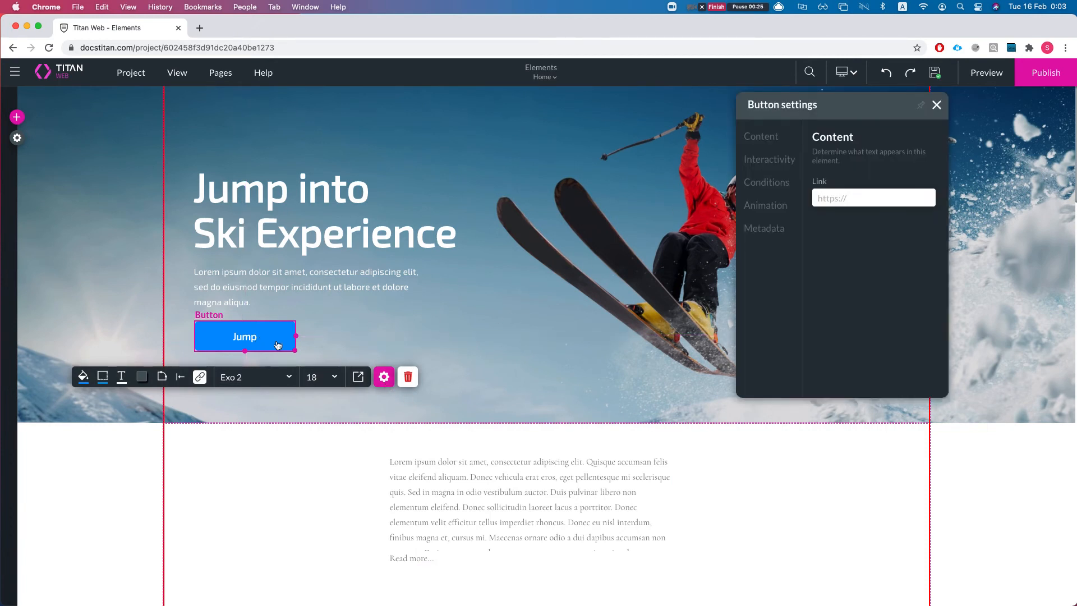
click(773, 207)
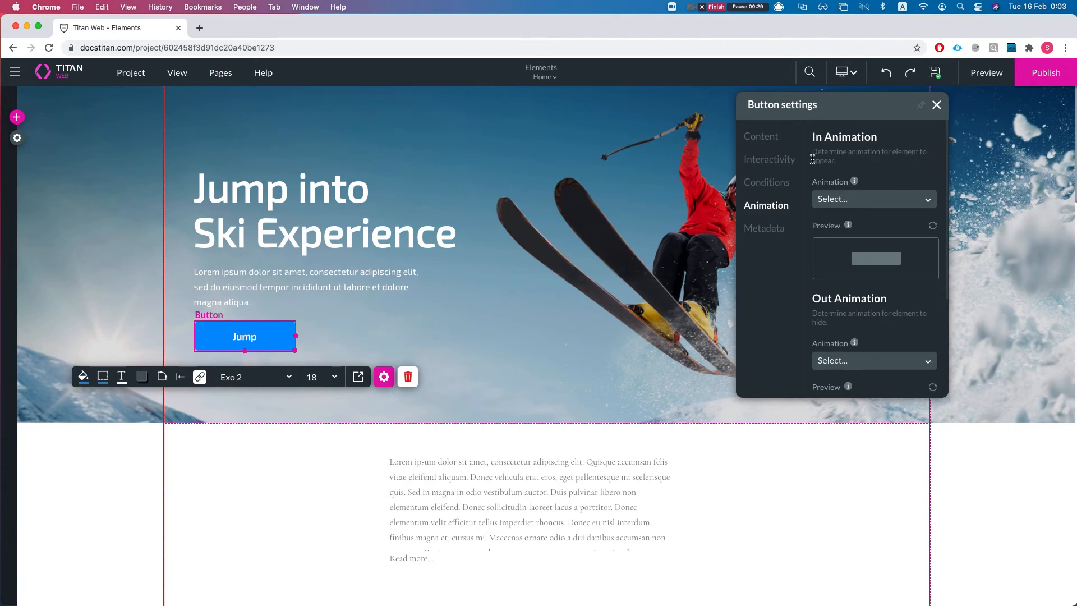
drag(815, 137, 870, 148)
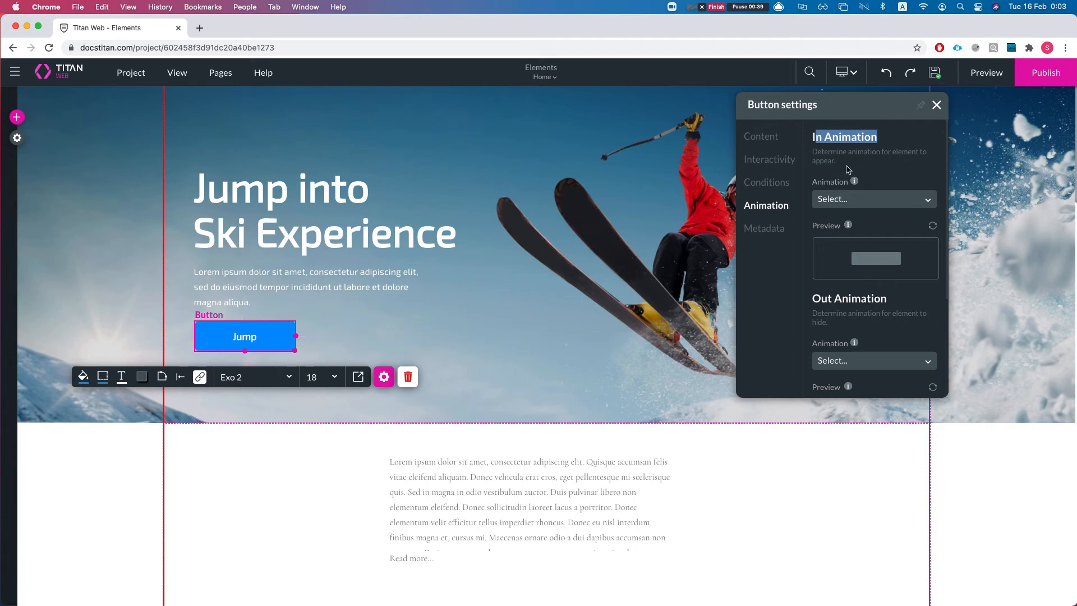
Set the Jump button's In Animation to Back In Down and replay its preview
click(849, 197)
scroll(859, 278, down, 10)
scroll(864, 277, up, 4)
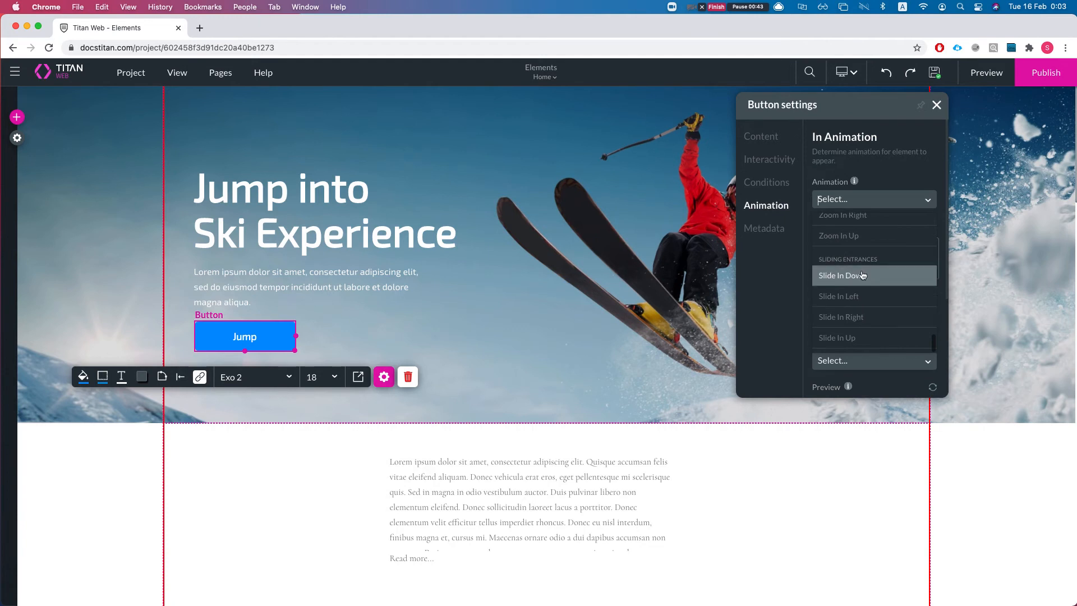
scroll(867, 272, up, 8)
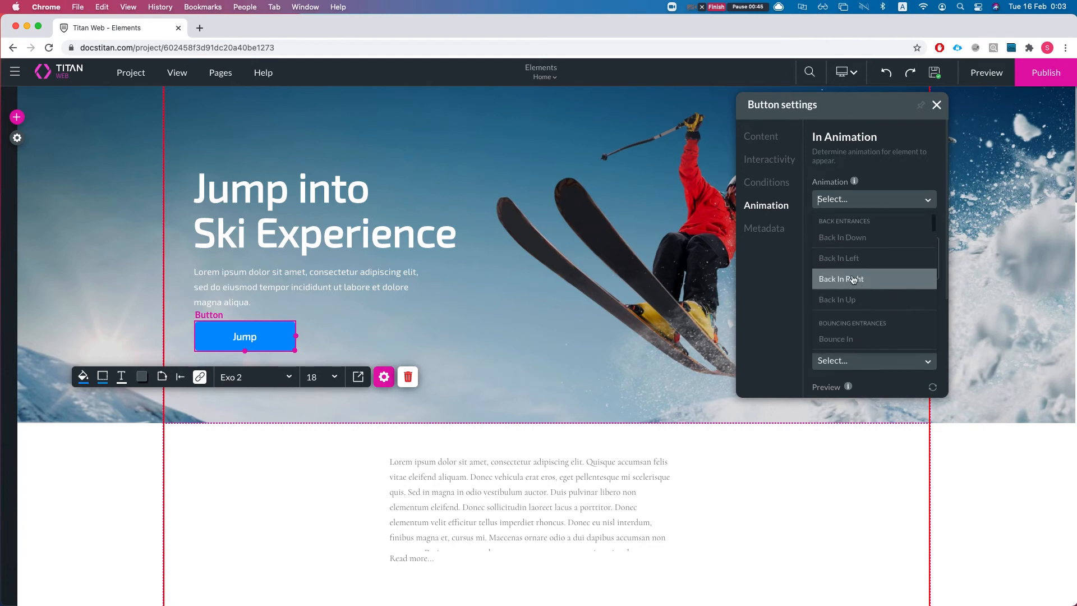
scroll(858, 291, down, 1)
scroll(859, 287, up, 1)
click(855, 241)
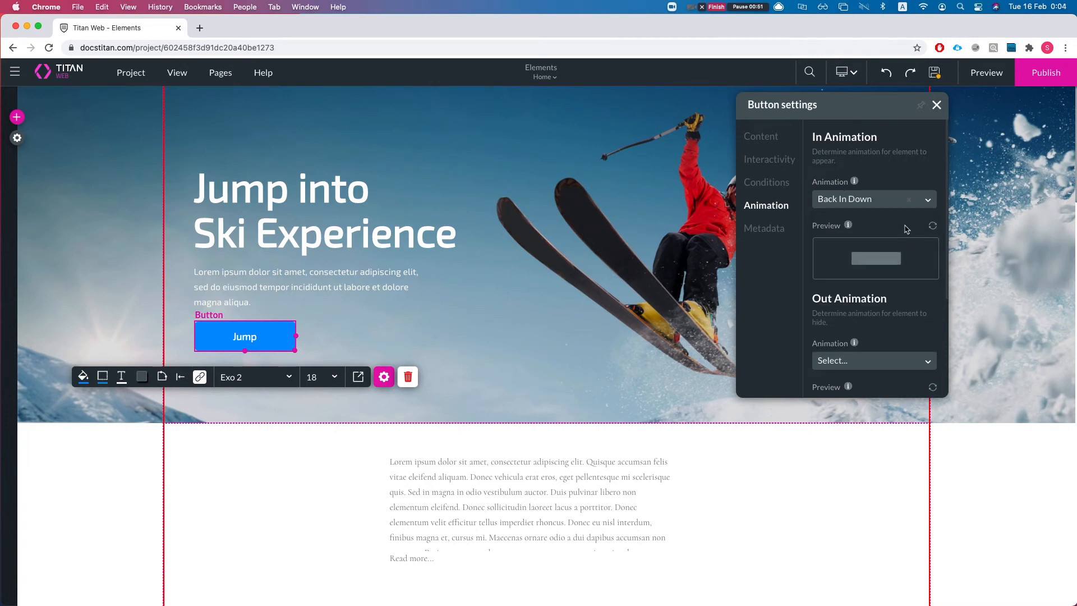
click(932, 227)
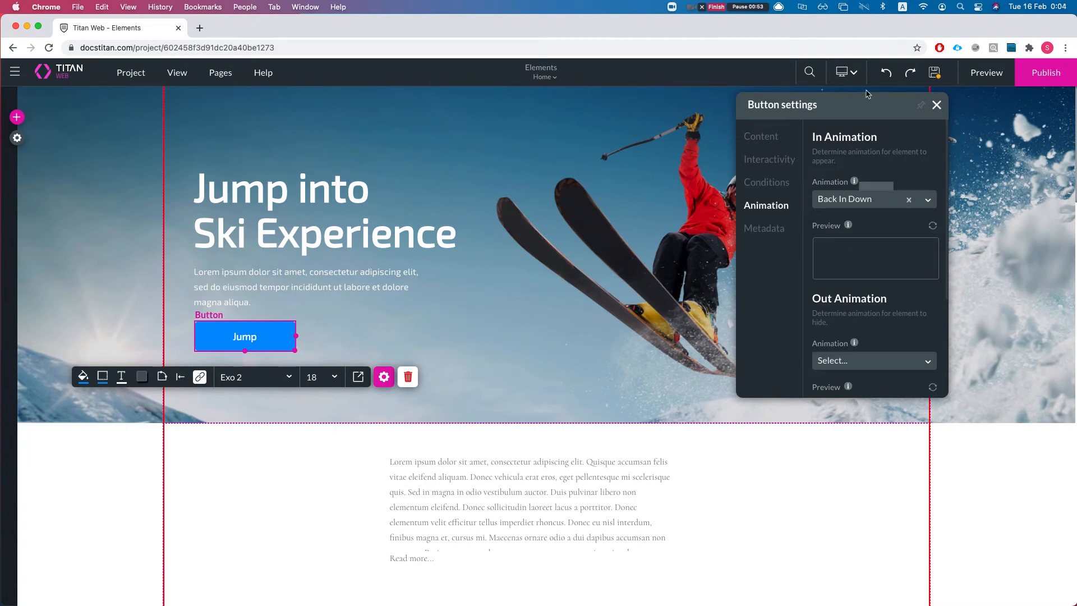
Set the Jump button's Out Animation to Back Out Right
scroll(867, 361, down, 3)
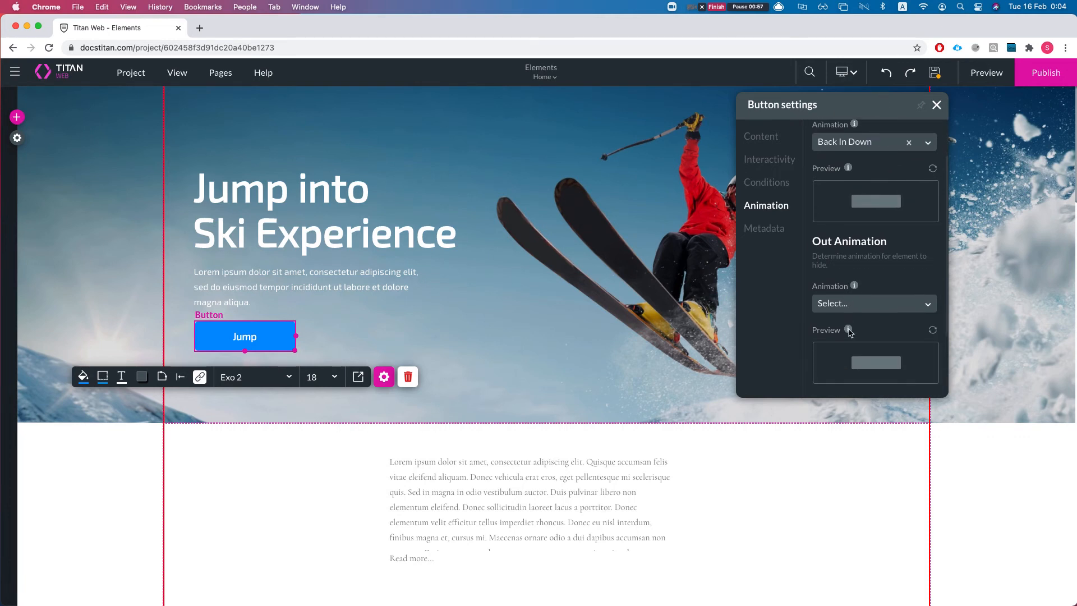
click(850, 310)
scroll(859, 365, down, 2)
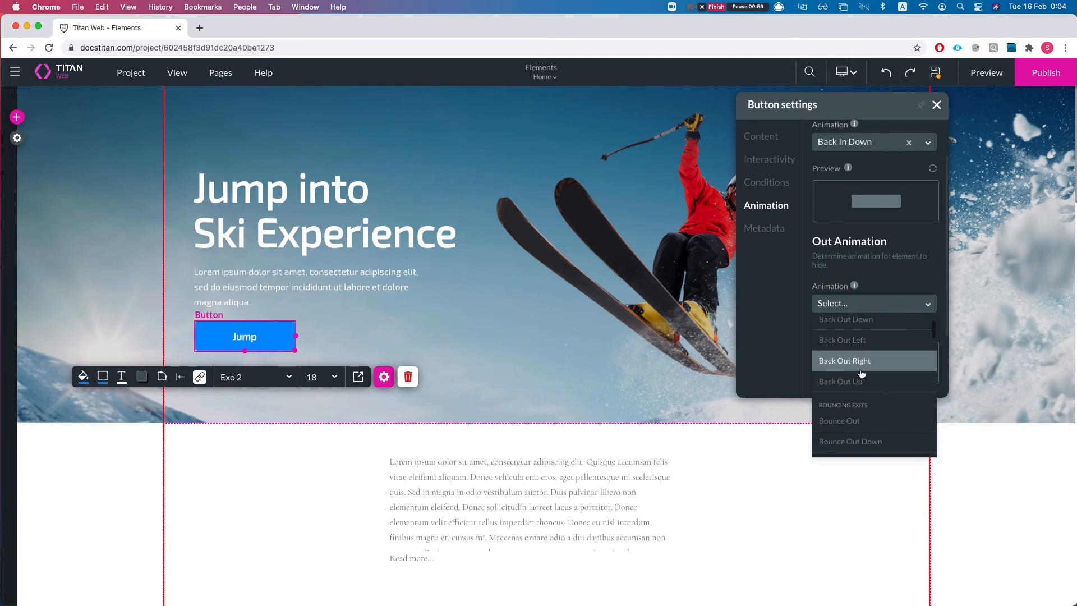
scroll(861, 374, up, 1)
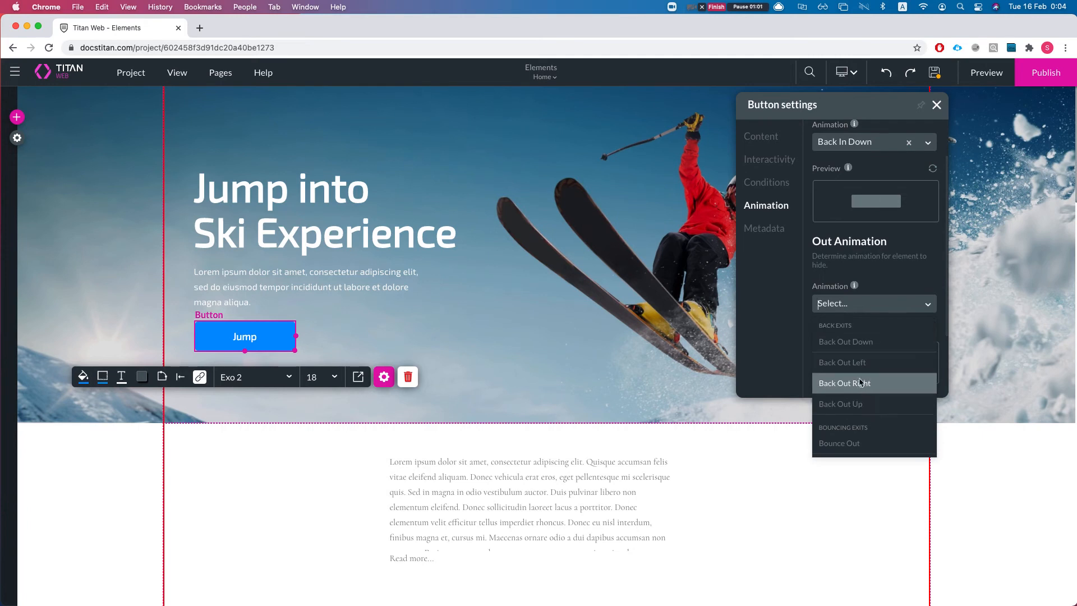
click(862, 384)
scroll(874, 328, down, 1)
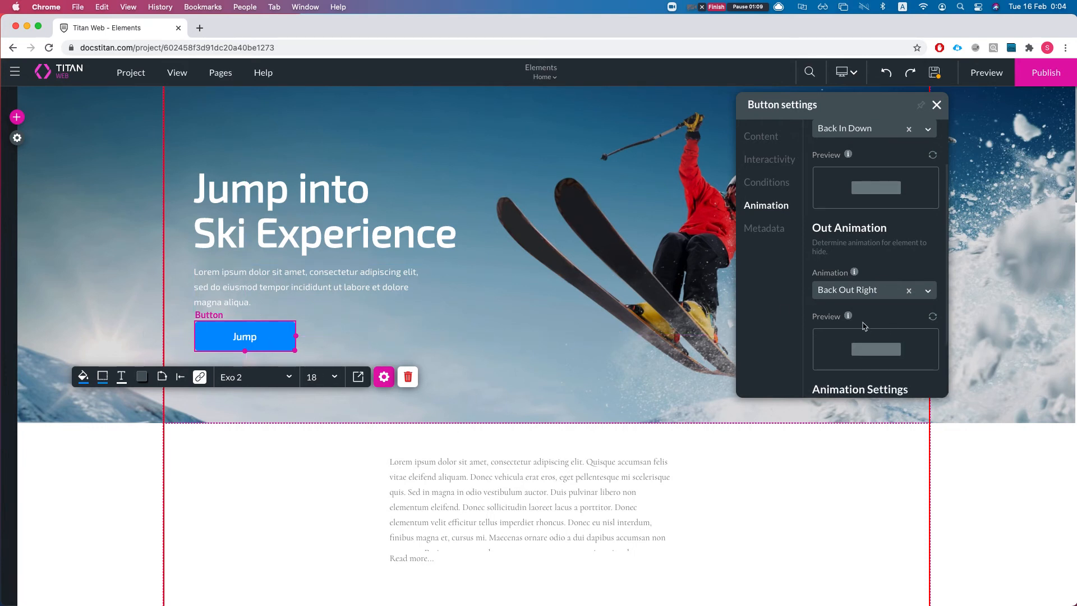
scroll(845, 334, down, 3)
scroll(859, 365, down, 2)
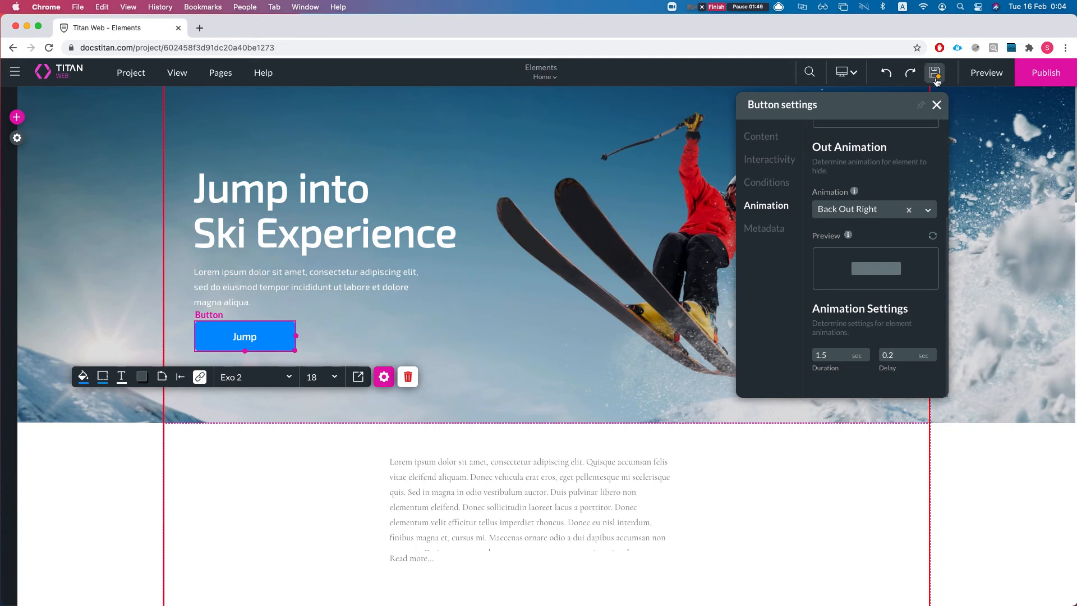
Open the page preview and examine how the Jump button animates in and out as the page moves
click(982, 77)
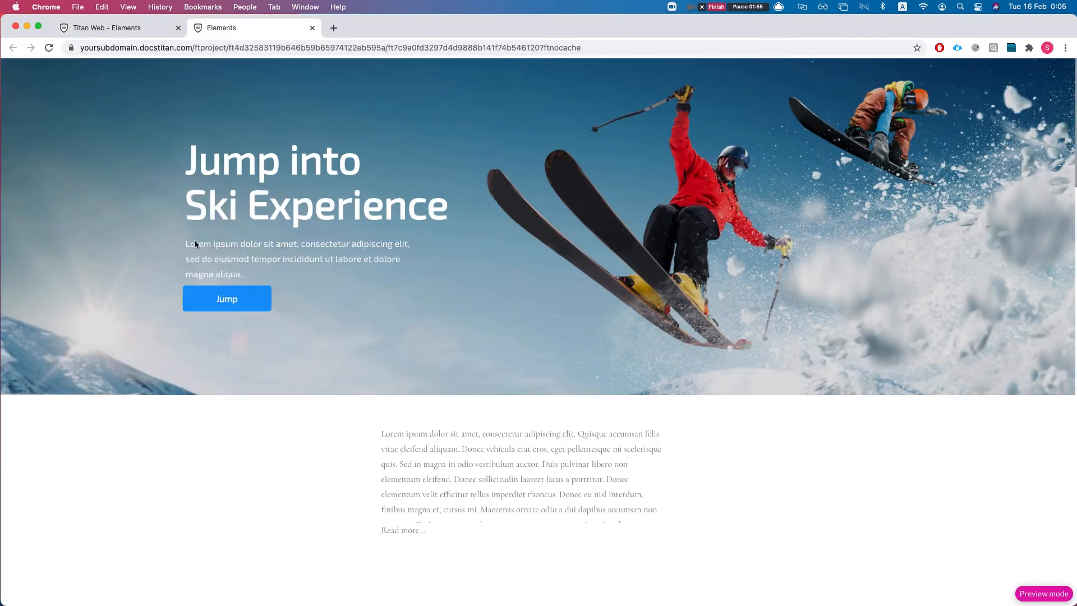
scroll(323, 321, down, 6)
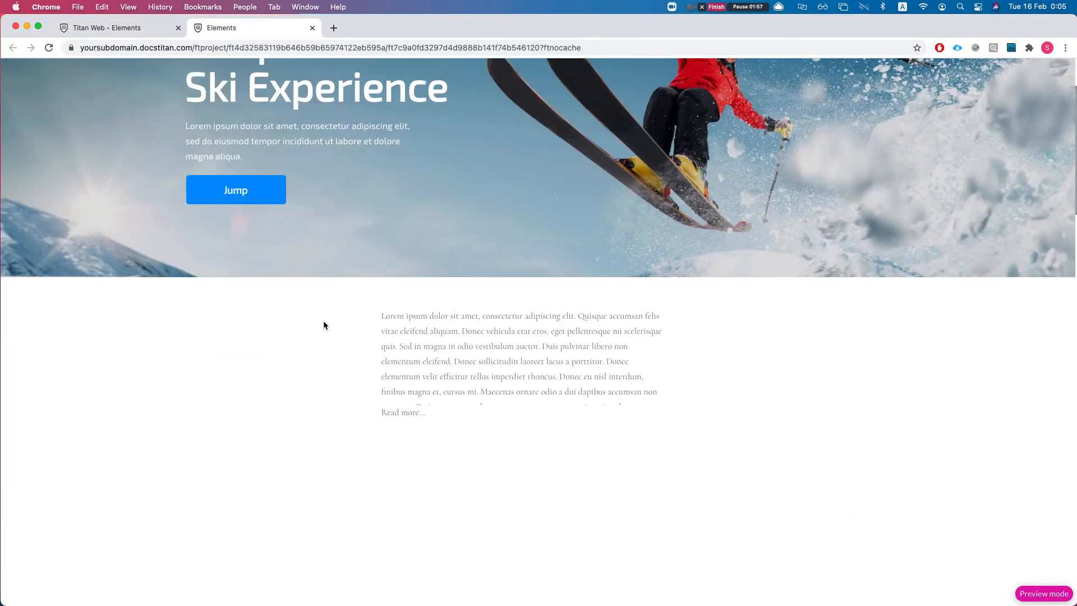
scroll(326, 326, up, 5)
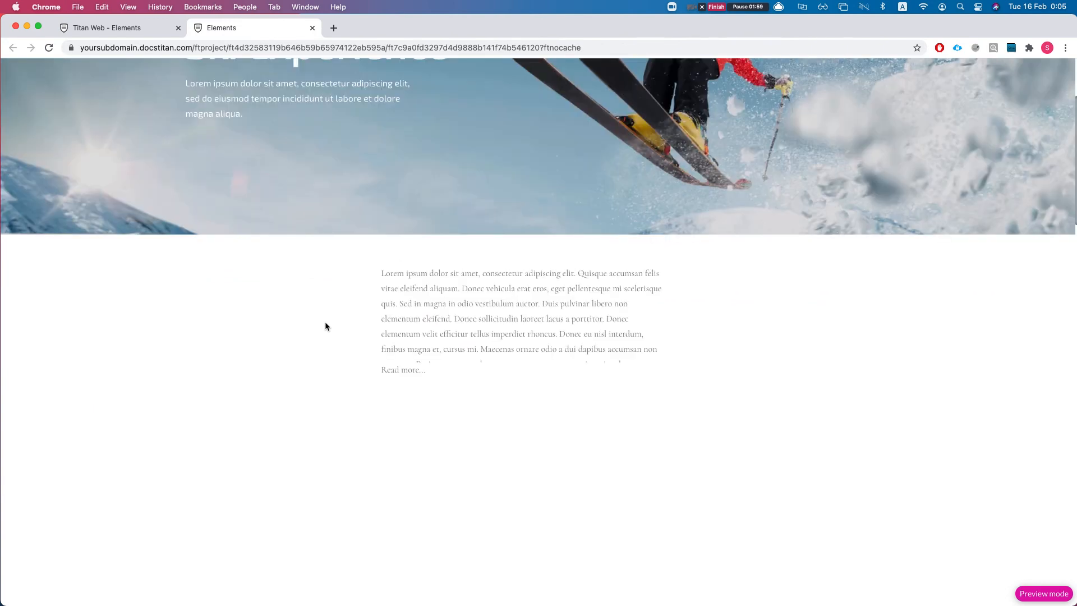
scroll(314, 270, down, 3)
scroll(261, 266, up, 1)
scroll(264, 271, down, 2)
scroll(263, 271, up, 4)
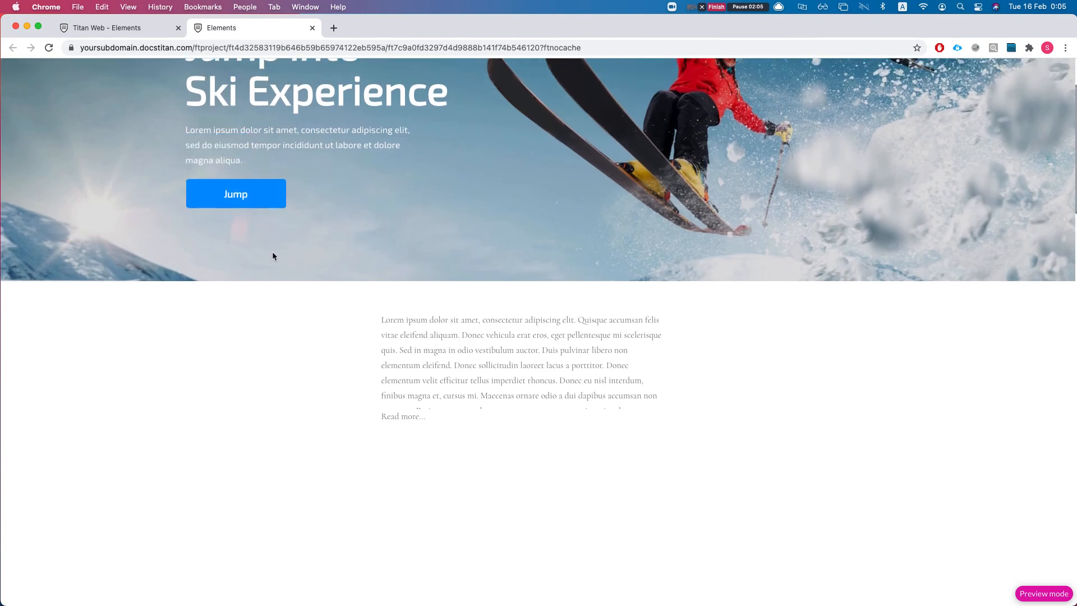
scroll(409, 241, down, 4)
scroll(412, 248, up, 4)
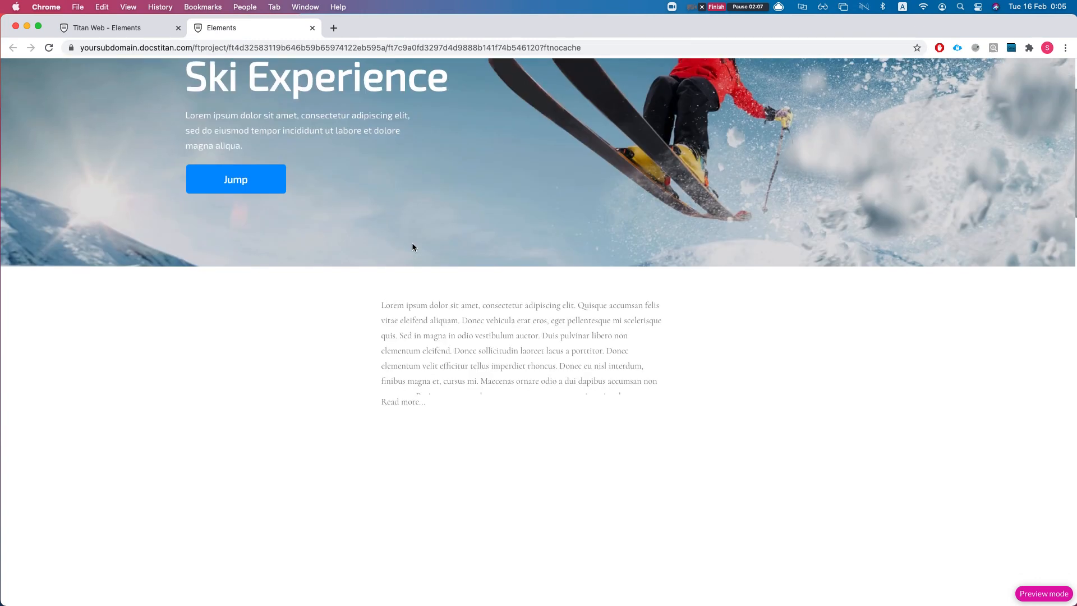
scroll(413, 248, down, 7)
scroll(412, 247, up, 1)
scroll(412, 248, up, 8)
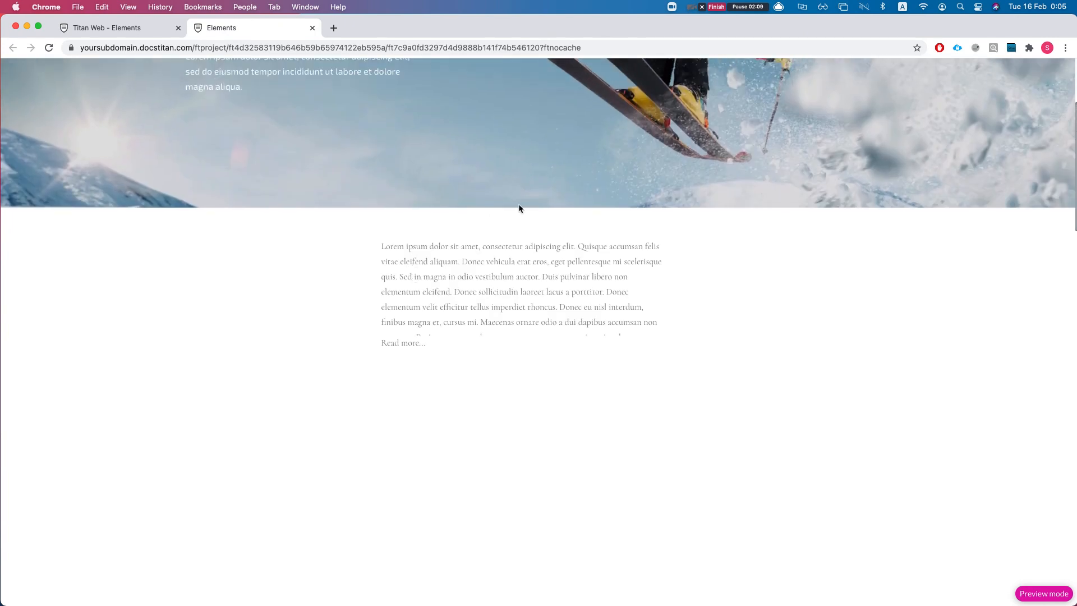
Return to the editor and set the Jump button's animation duration to 3 seconds
click(133, 35)
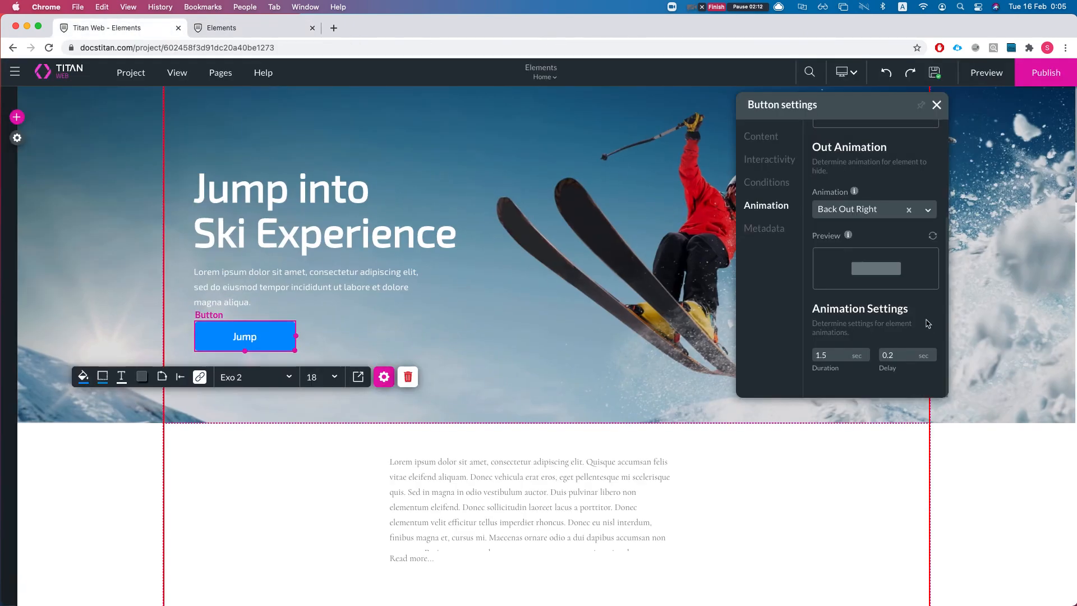
double_click(842, 357)
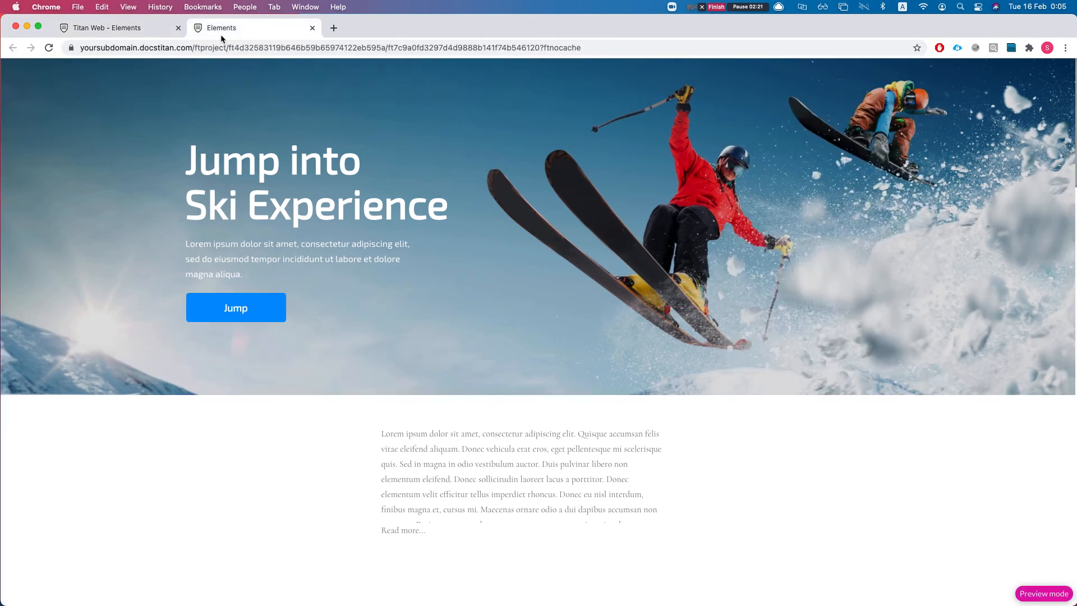
Check the pace of the Jump button's entrance and exit animations in the page preview with the new duration
click(223, 23)
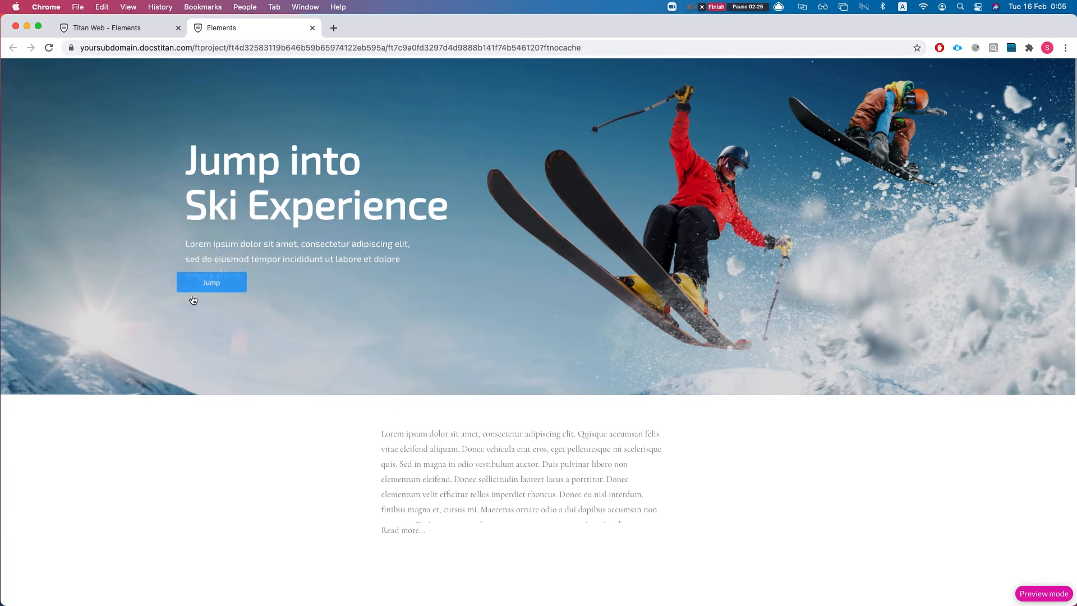
scroll(249, 311, down, 1)
scroll(255, 322, down, 5)
scroll(257, 322, up, 2)
scroll(257, 323, up, 2)
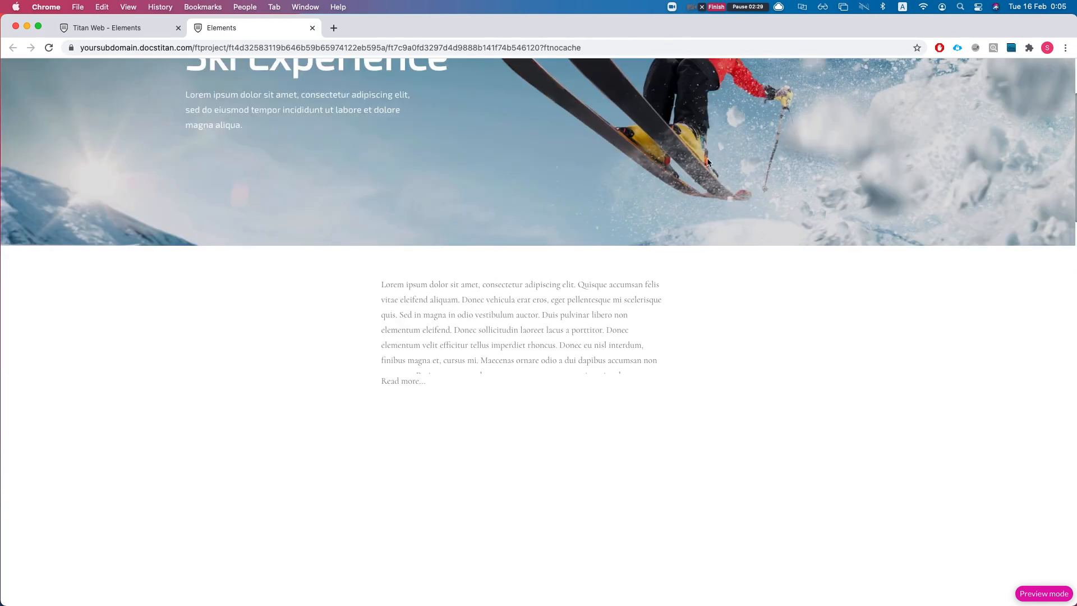
scroll(635, 187, up, 1)
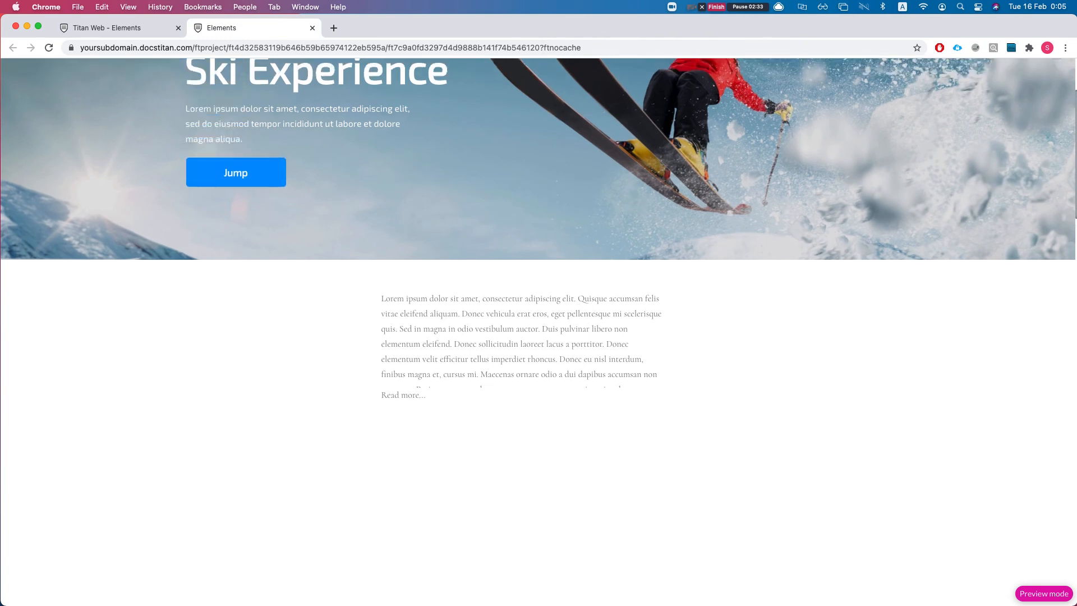
scroll(666, 276, down, 5)
scroll(652, 281, up, 5)
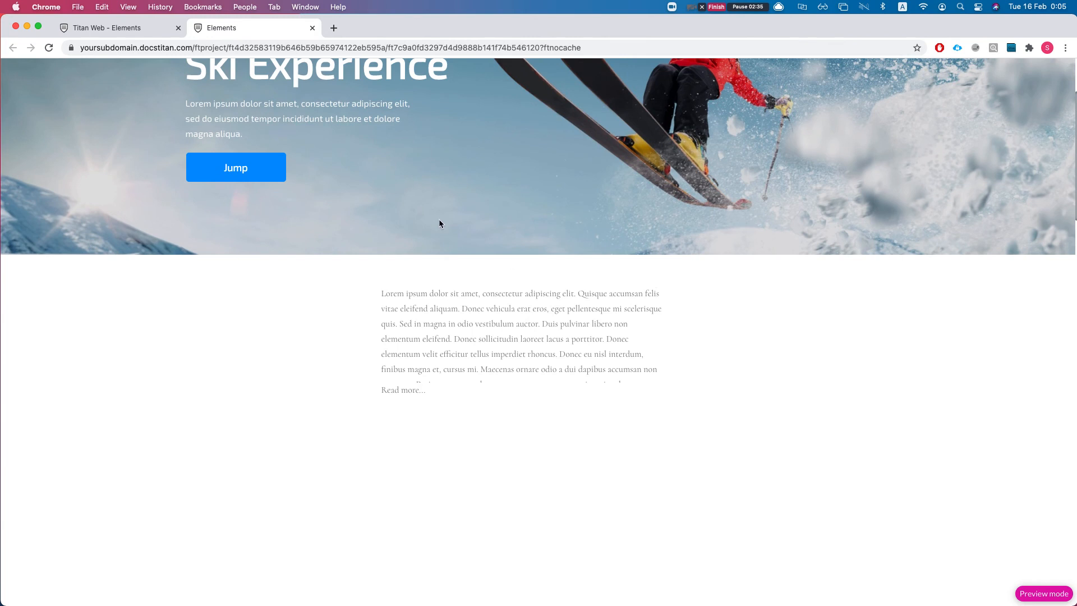
Back in the editor, set the In Animation of the paragraph below the hero section to Bounce In
click(133, 29)
scroll(703, 397, down, 2)
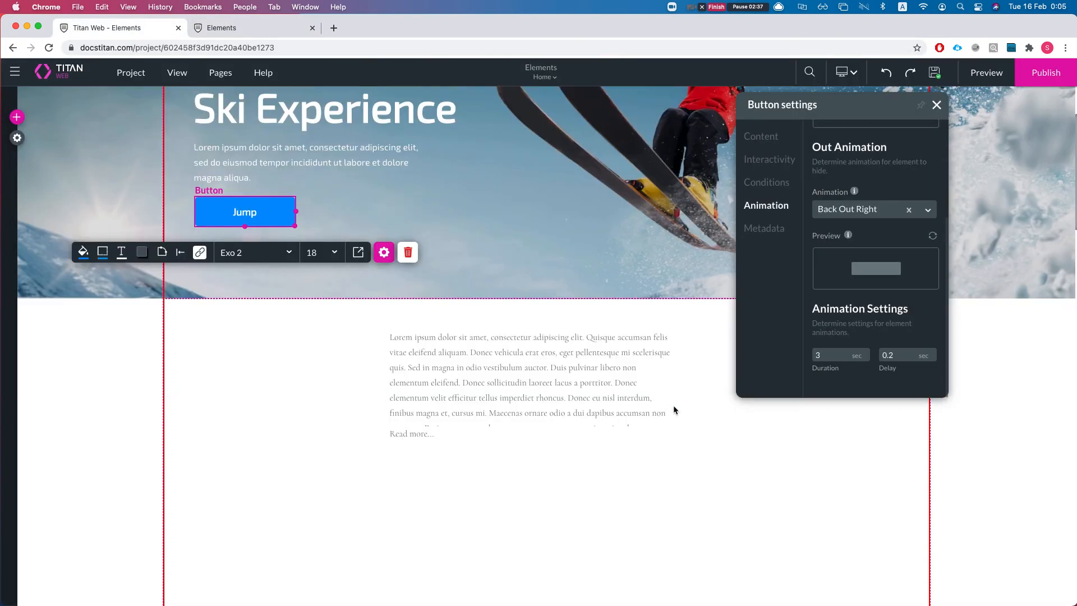
click(510, 387)
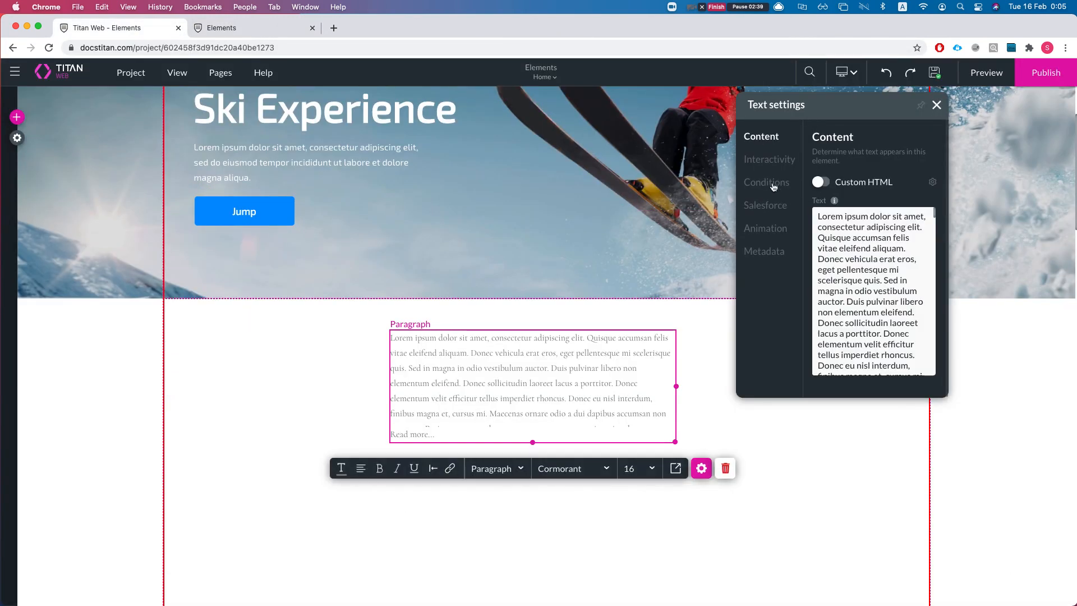
click(759, 233)
click(861, 204)
scroll(841, 281, down, 1)
text(bo)
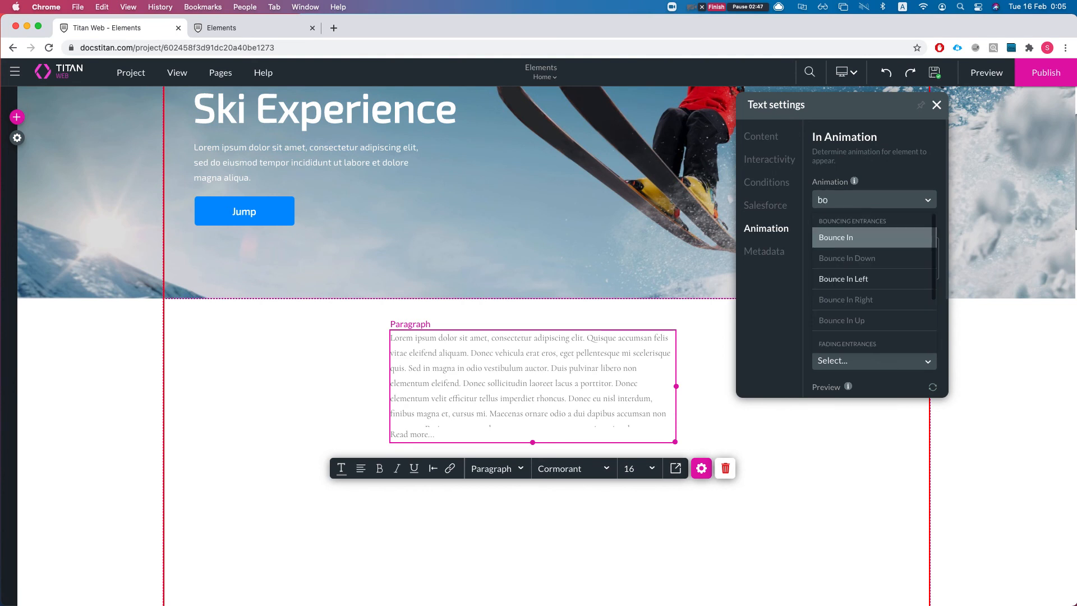
click(858, 237)
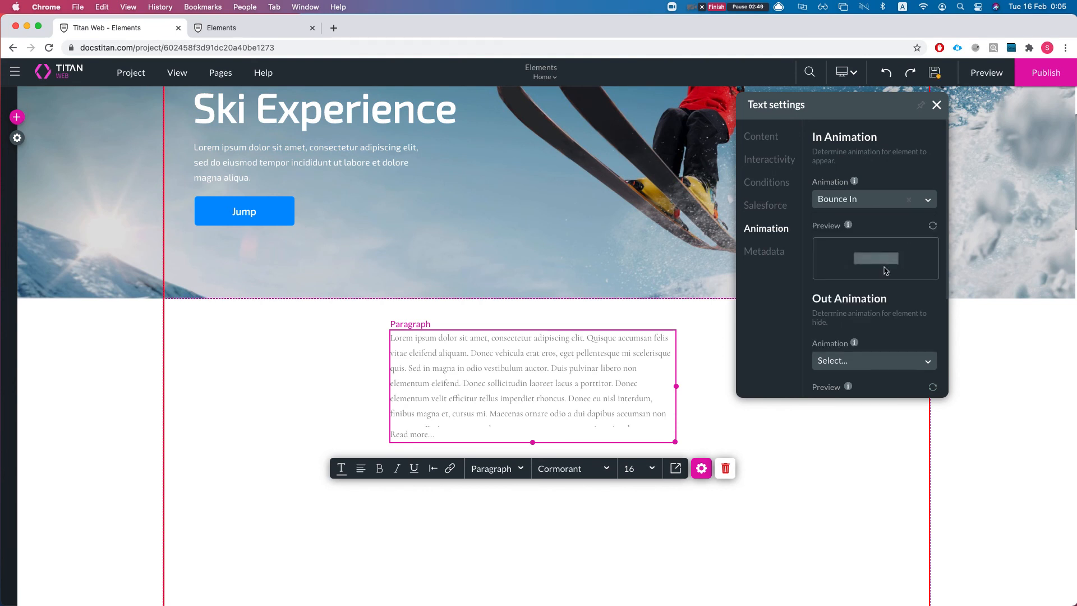
Set the paragraph's animation duration to 2 seconds and save the project
scroll(867, 315, down, 3)
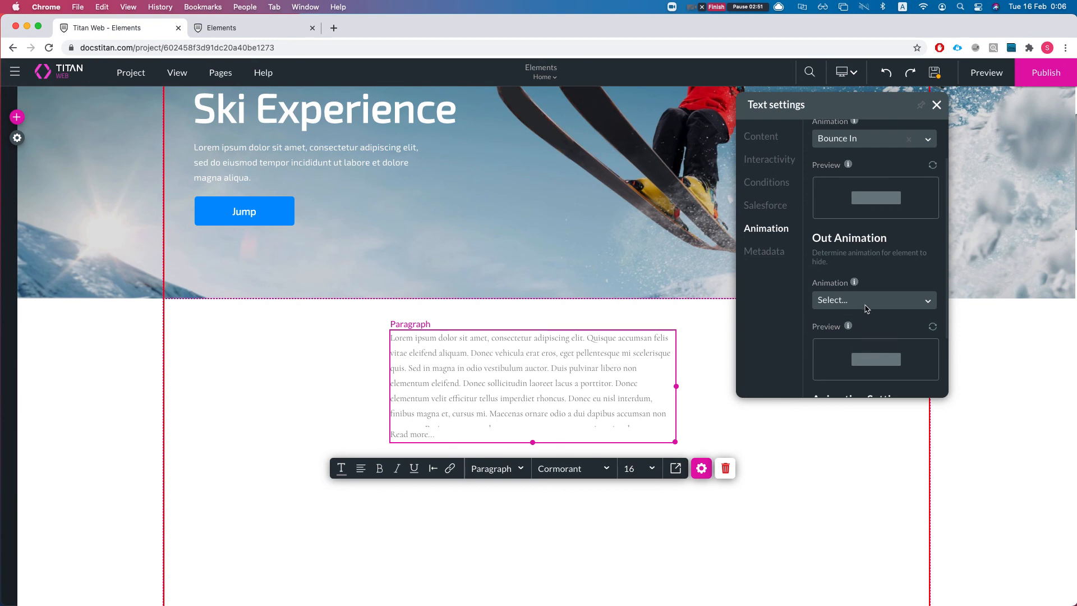
click(865, 303)
scroll(894, 267, down, 4)
double_click(846, 357)
text(2)
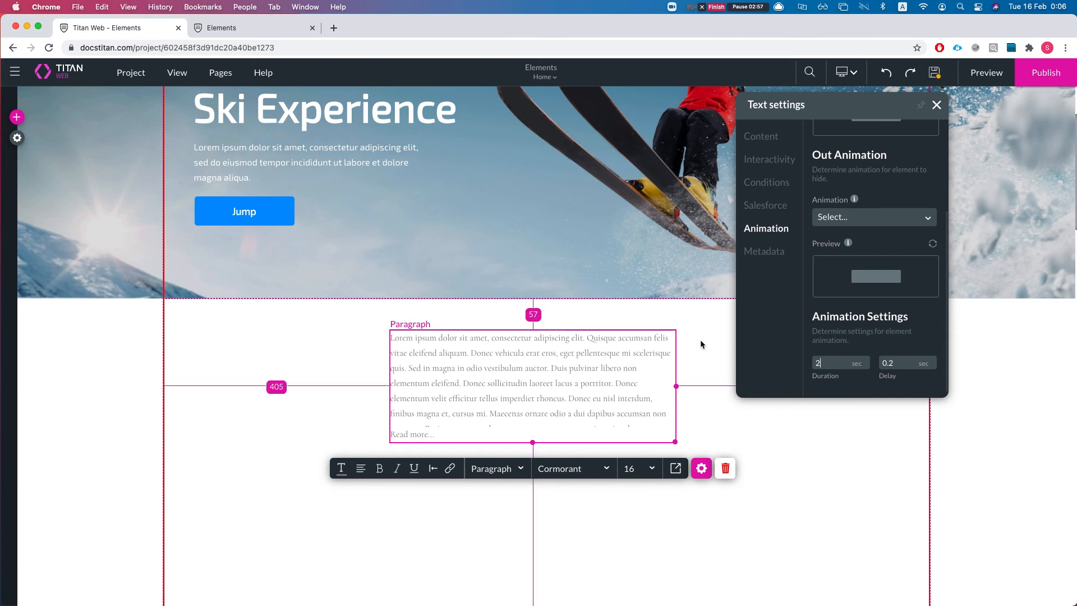
click(933, 75)
Check the paragraph's entrance animation in the page preview and return to the editor
click(218, 29)
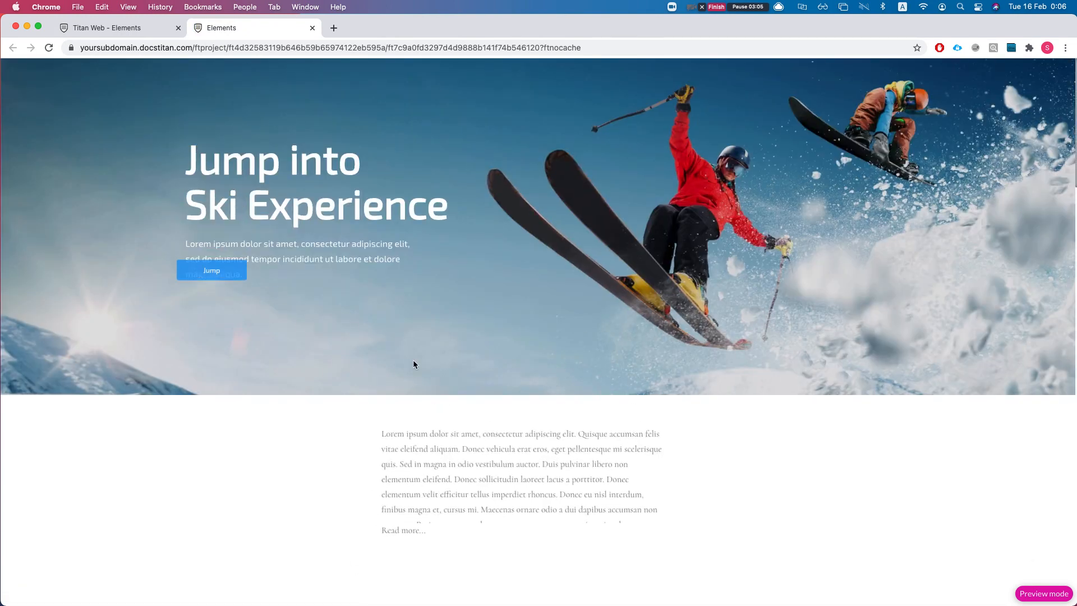
click(115, 29)
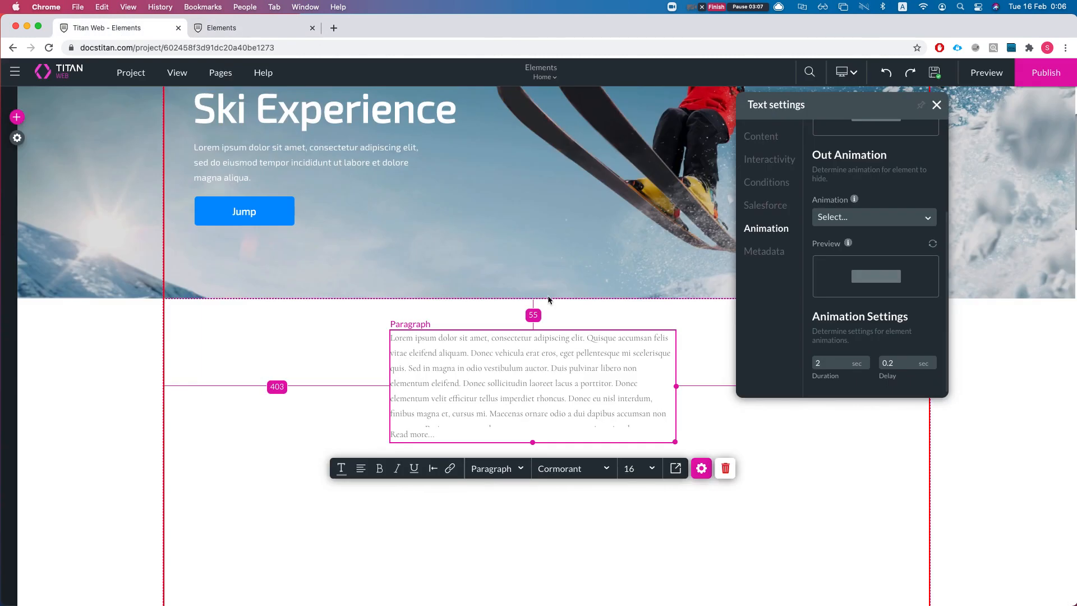
Close the paragraph's settings and open the action setup of Rule 1 in the Jump button's On Click Action
click(936, 103)
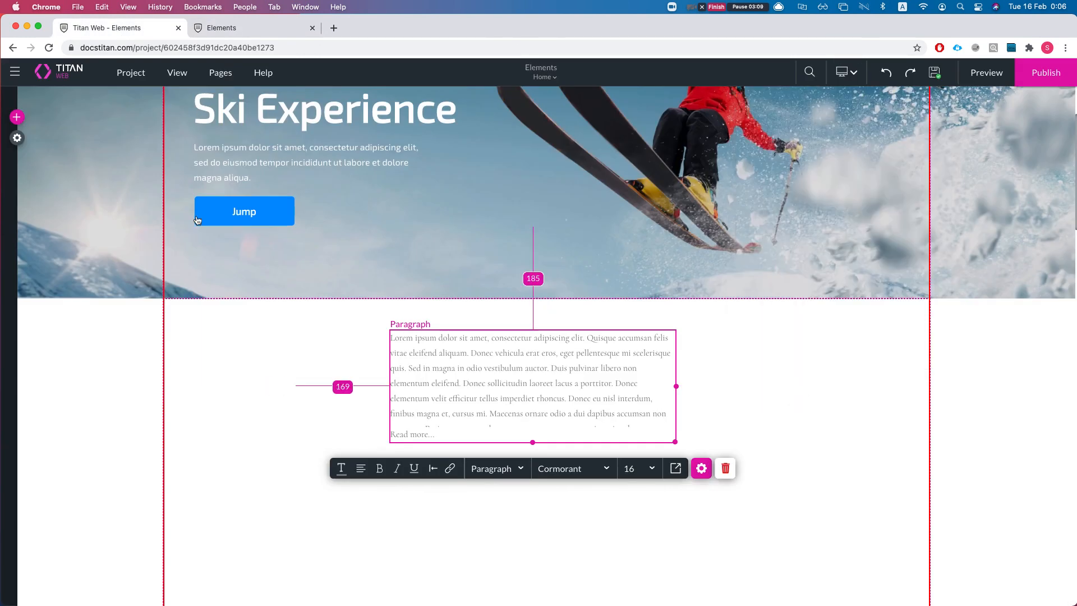
click(236, 213)
click(384, 254)
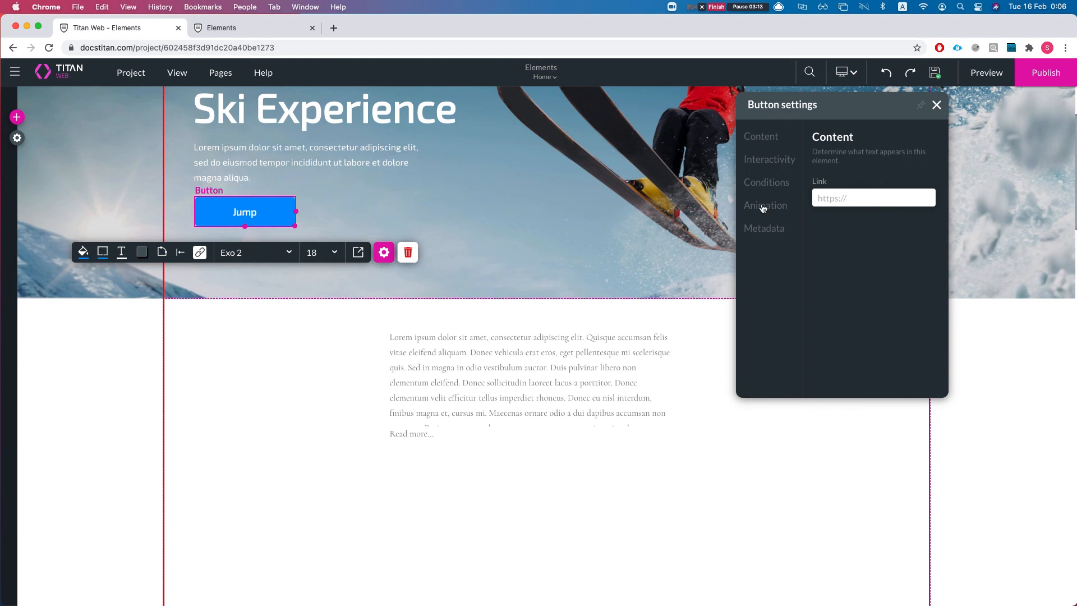
click(769, 163)
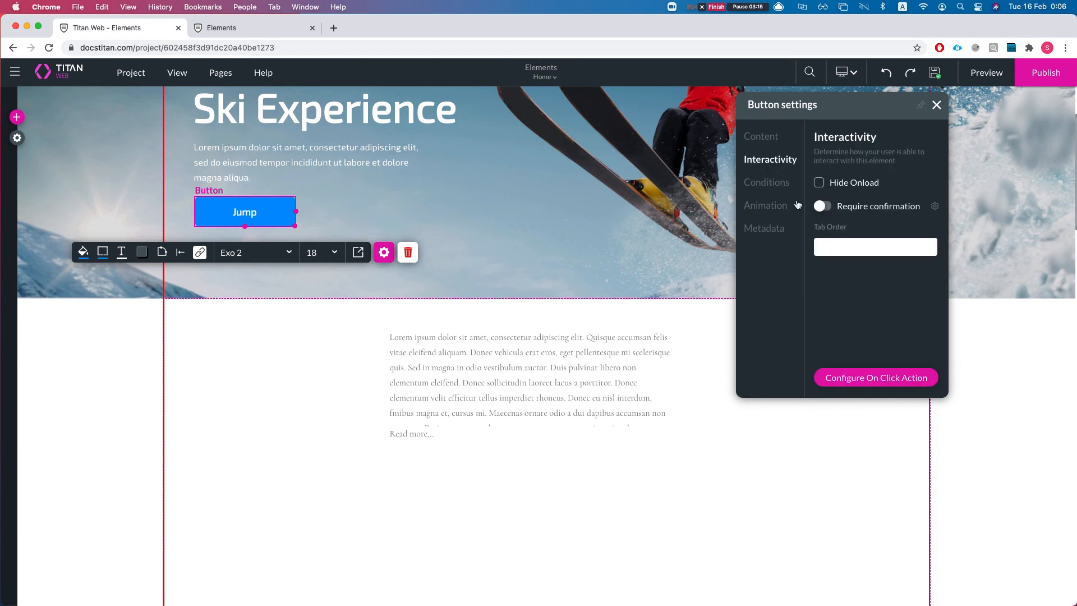
click(853, 380)
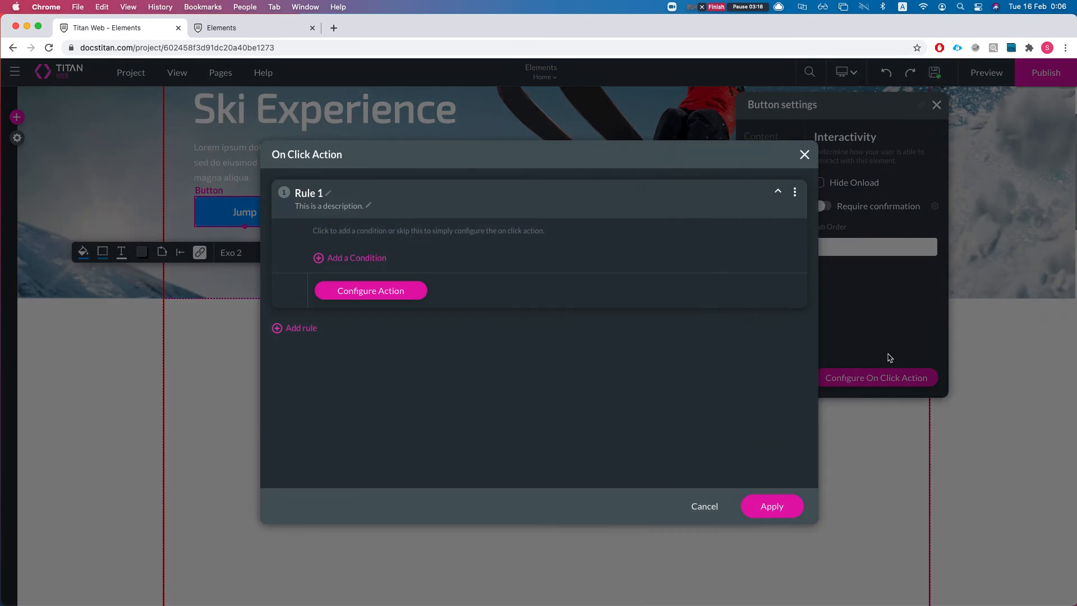
click(391, 295)
Make the rule action affect elements, searching for "pa" and selecting the hp_pargraph text element as its target
click(353, 272)
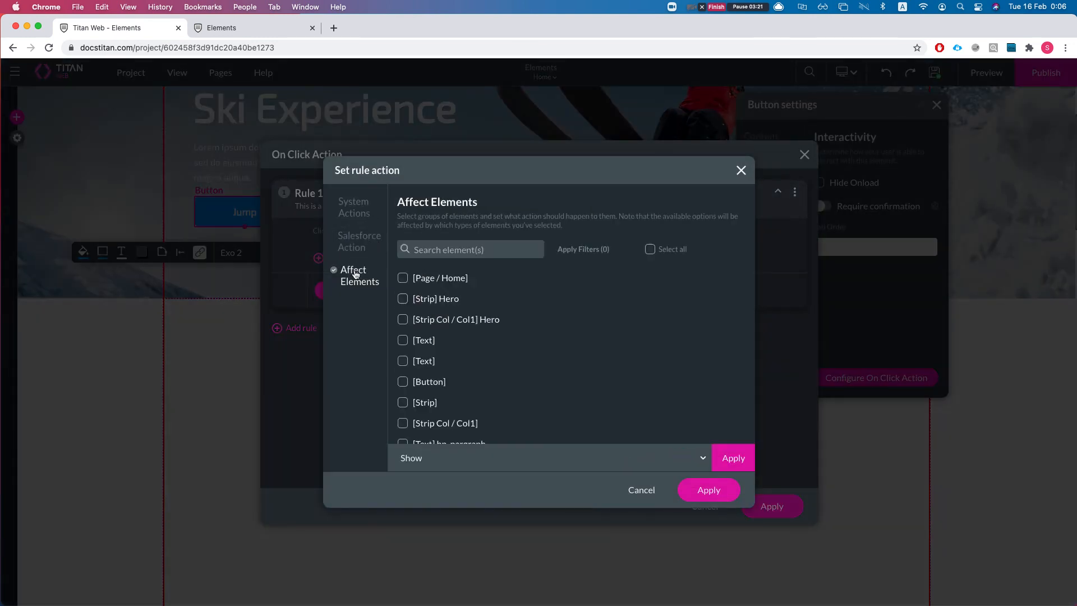
text(pa)
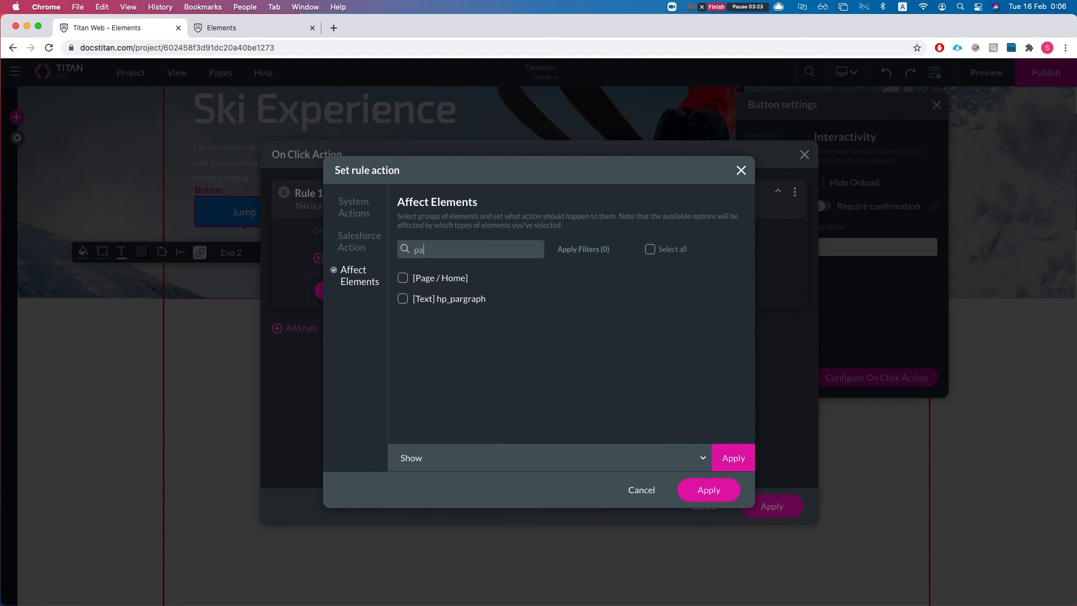
click(444, 301)
Set the action on the selected paragraph to Run animation and choose the Flash animation
click(471, 468)
text(ana)
key(BackSpace)
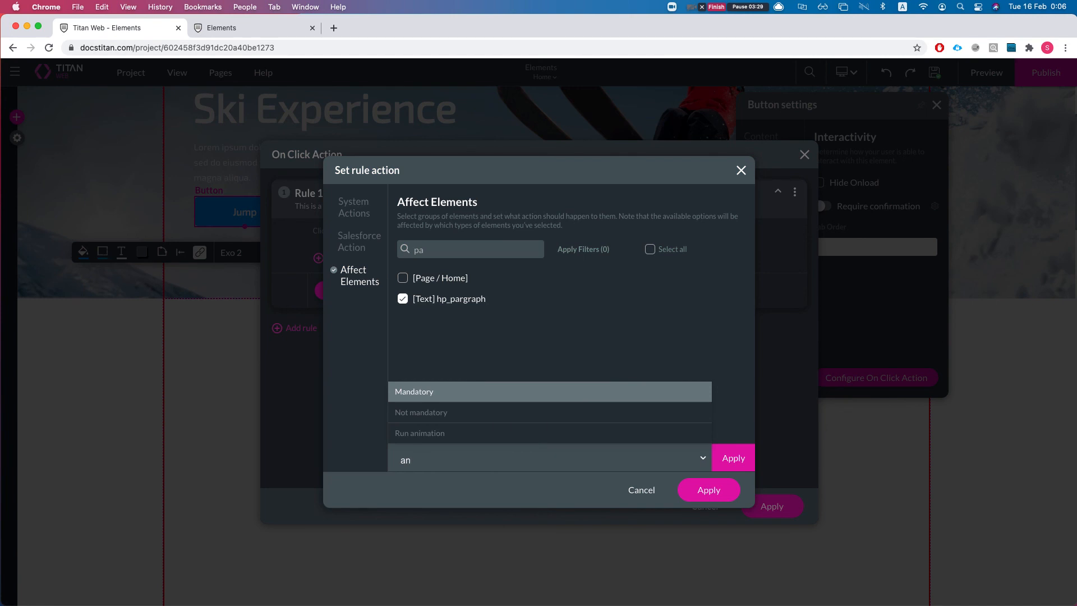
key(Down)
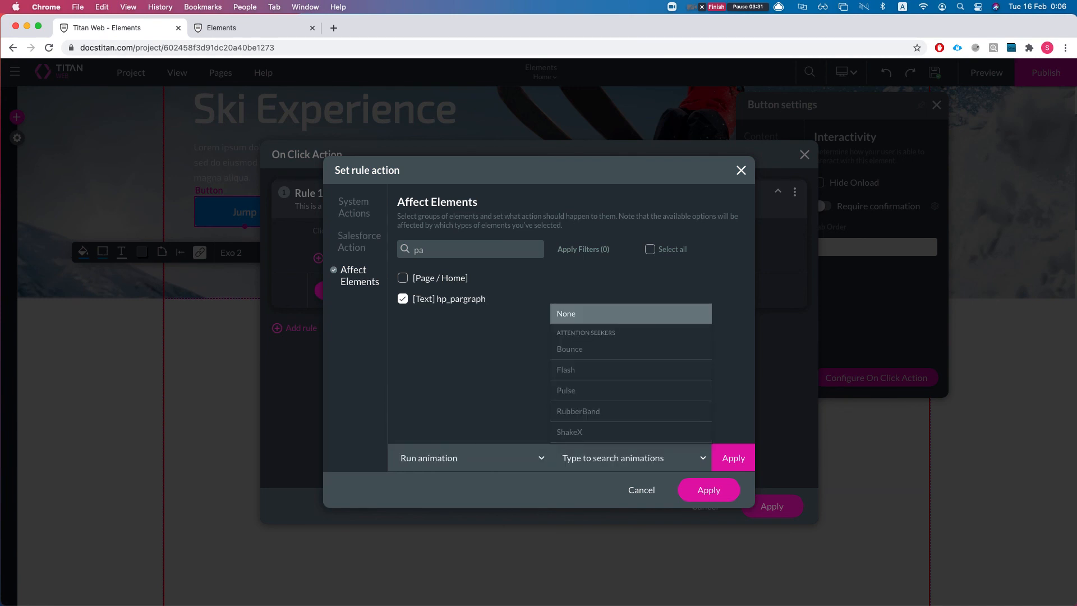
click(604, 372)
Look through the other animations available for the paragraph's Run animation action, down to the zooming and sliding entrances
click(583, 454)
scroll(606, 409, down, 10)
scroll(604, 410, down, 5)
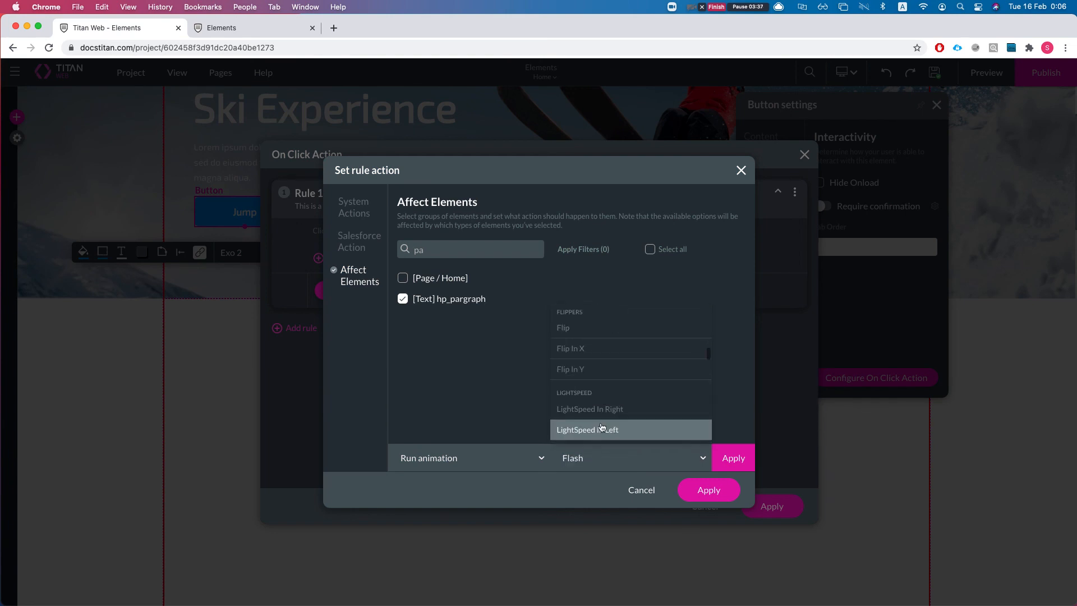
scroll(606, 391, down, 3)
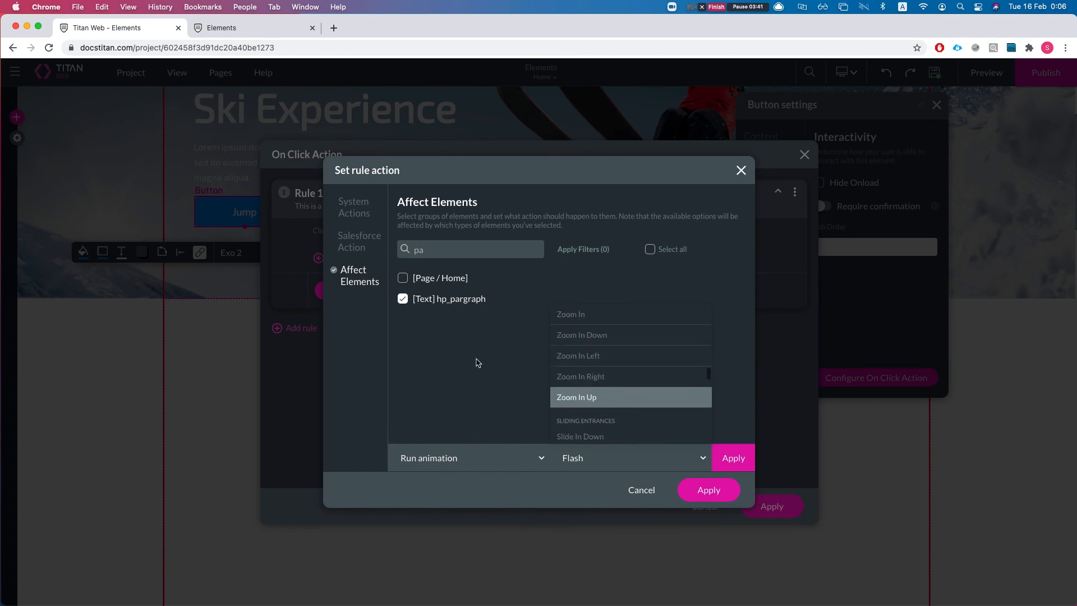